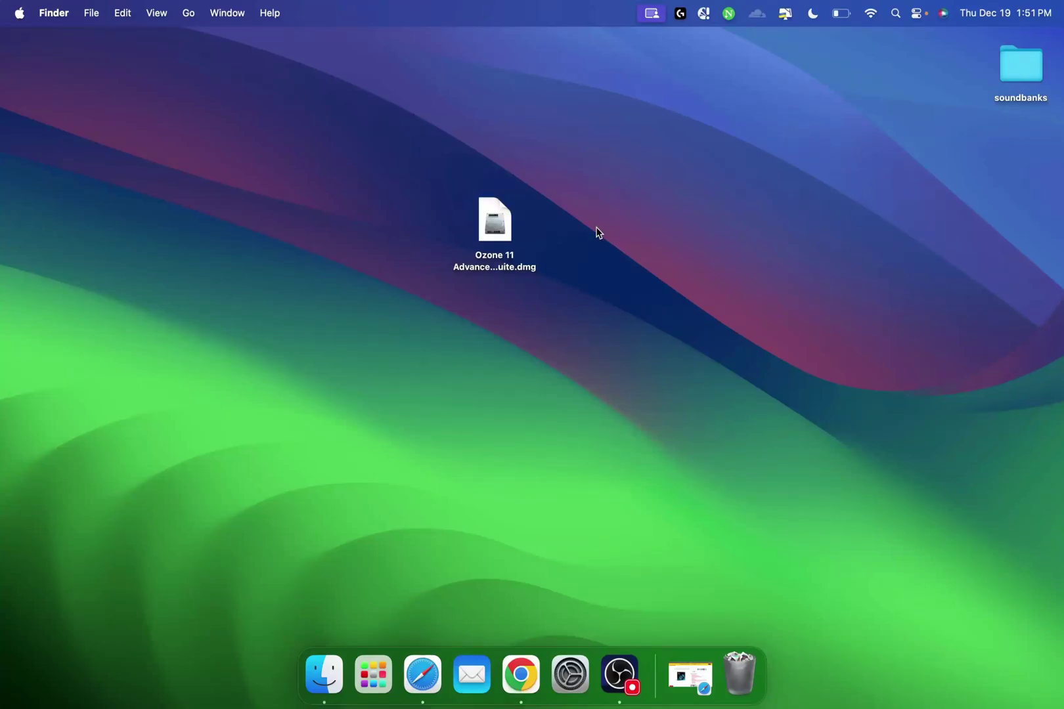
Mount the Ozone 11 Advanced disk image from the desktop
double_click(494, 224)
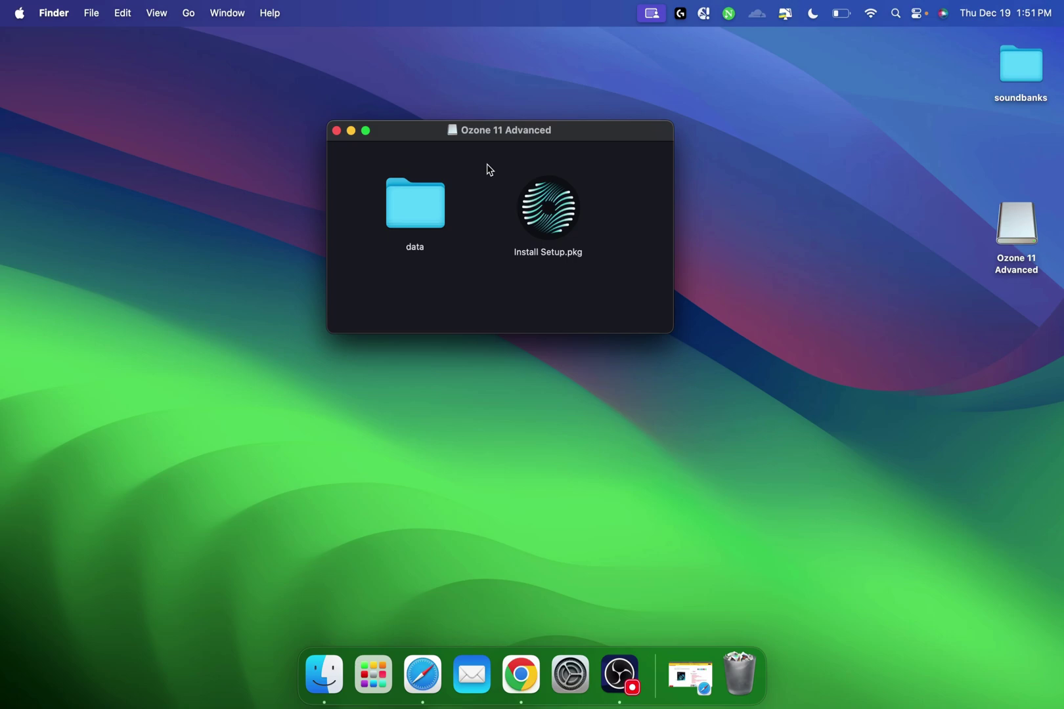
Review the Ozone 11 product page's Lifetime Activation details and open then close the live chat
left_click(688, 679)
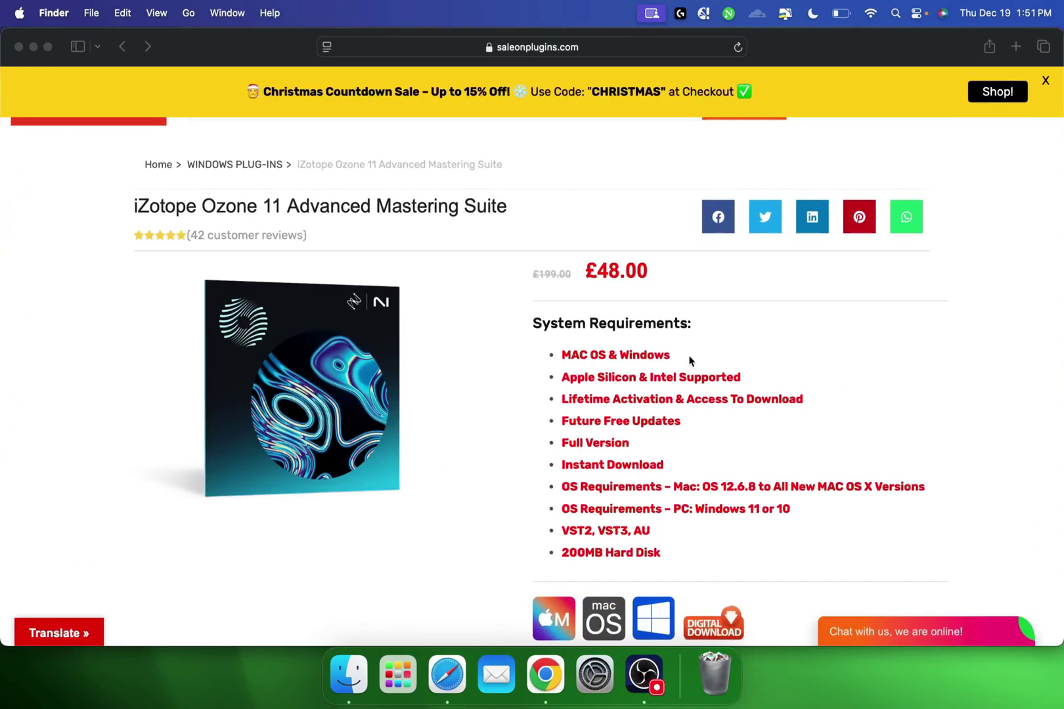
scroll(610, 345, "up", 2)
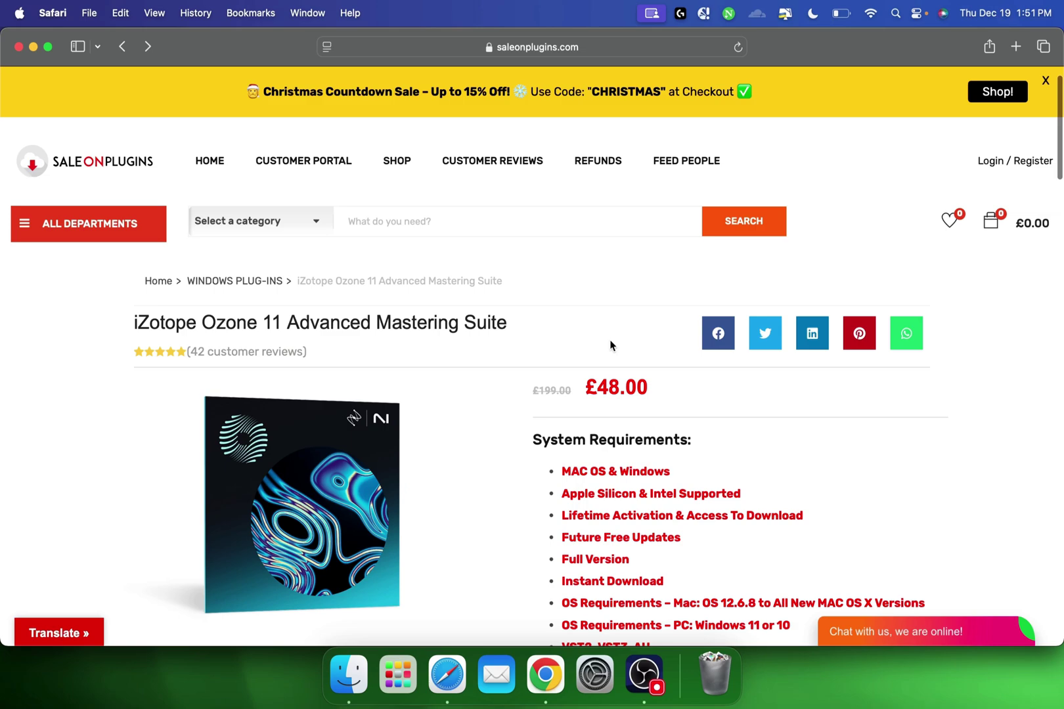
scroll(609, 339, "down", 1)
scroll(609, 339, "down", 2)
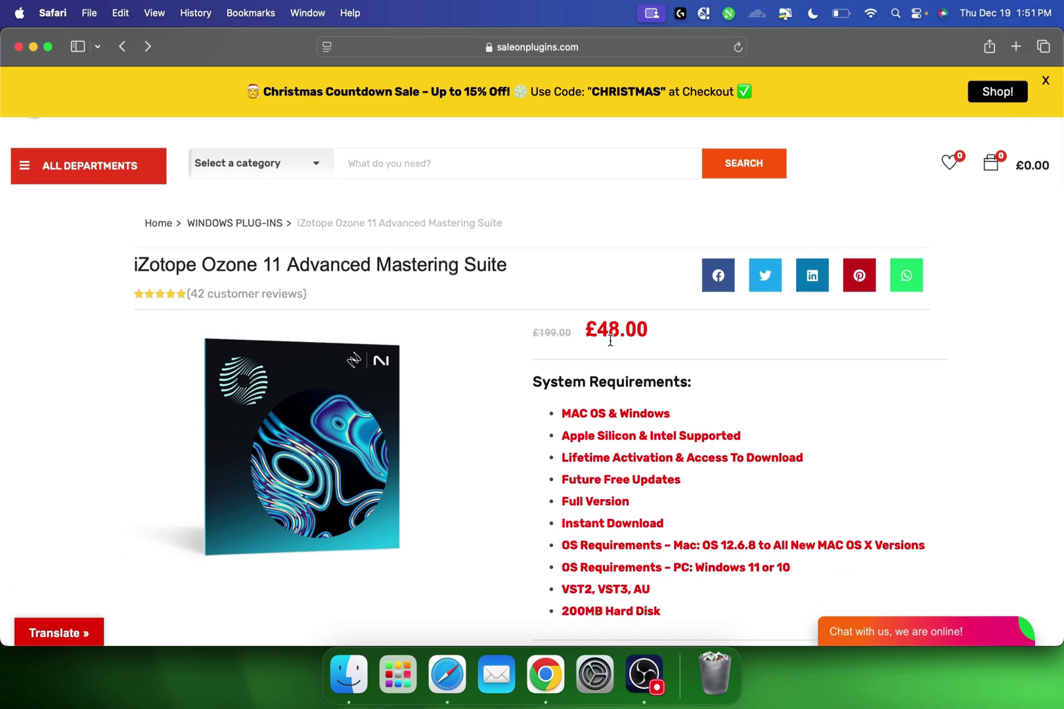
scroll(610, 341, "down", 2)
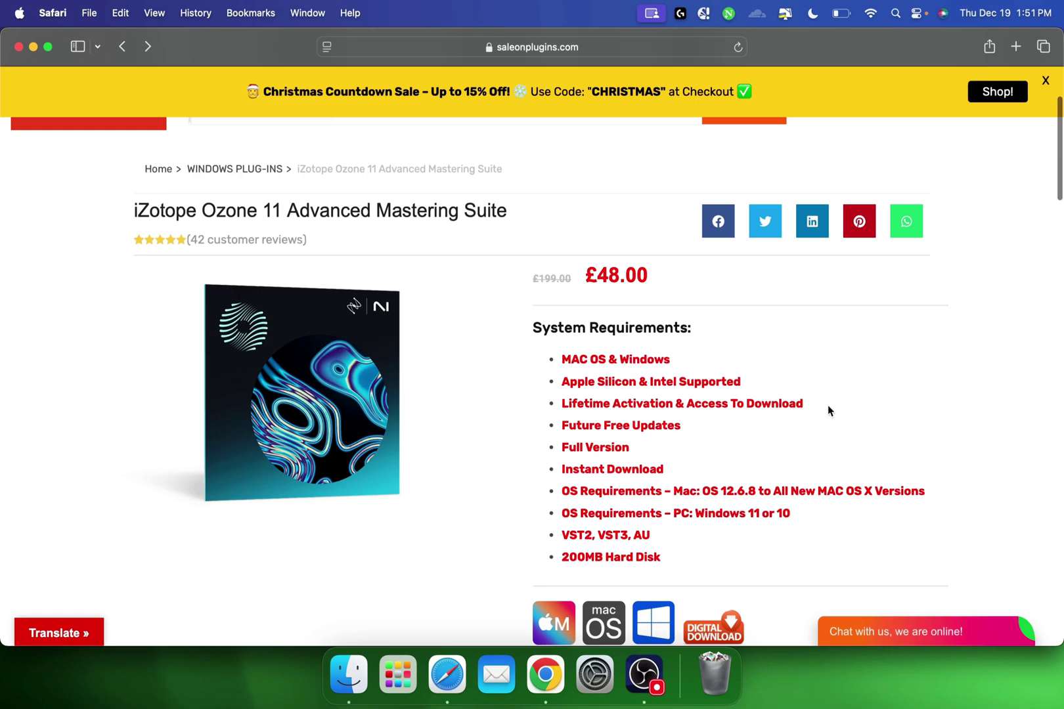
left_click_drag(828, 410, 562, 405)
left_click(665, 405)
left_click(880, 630)
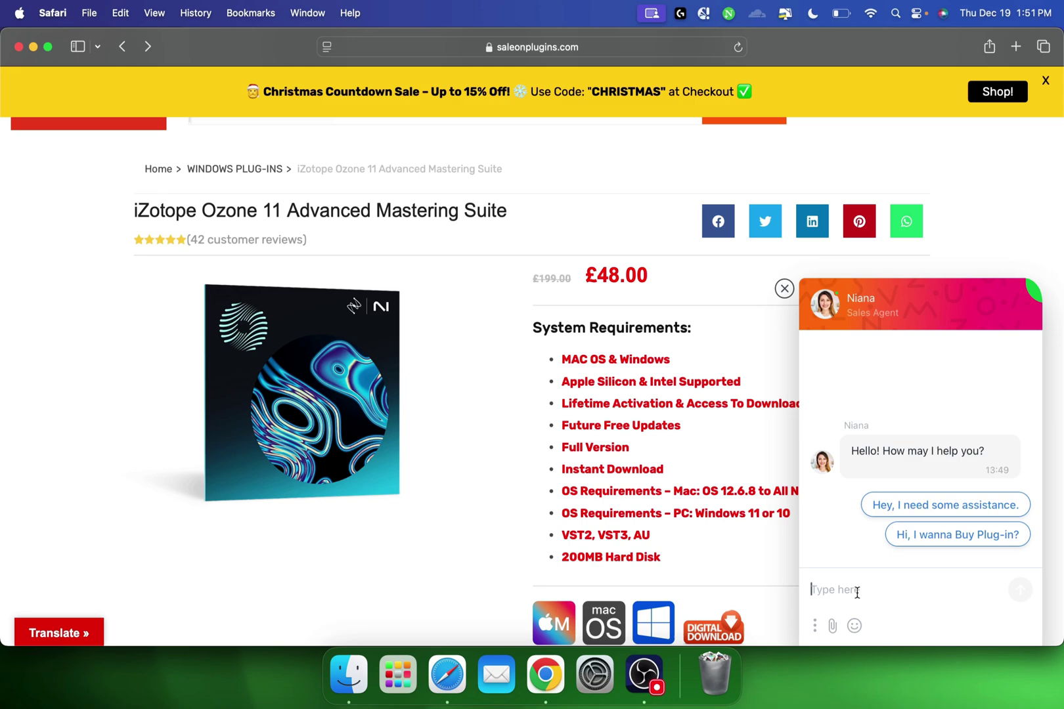
left_click(784, 289)
scroll(732, 367, "down", 4)
scroll(732, 365, "up", 4)
scroll(731, 365, "down", 4)
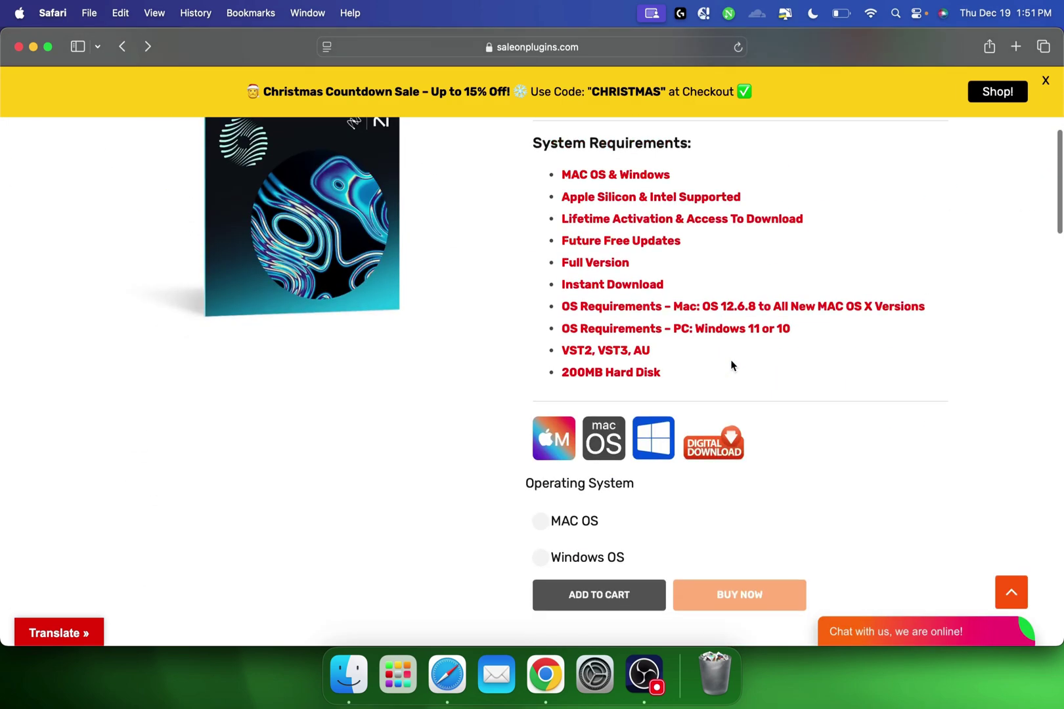
scroll(648, 340, "up", 2)
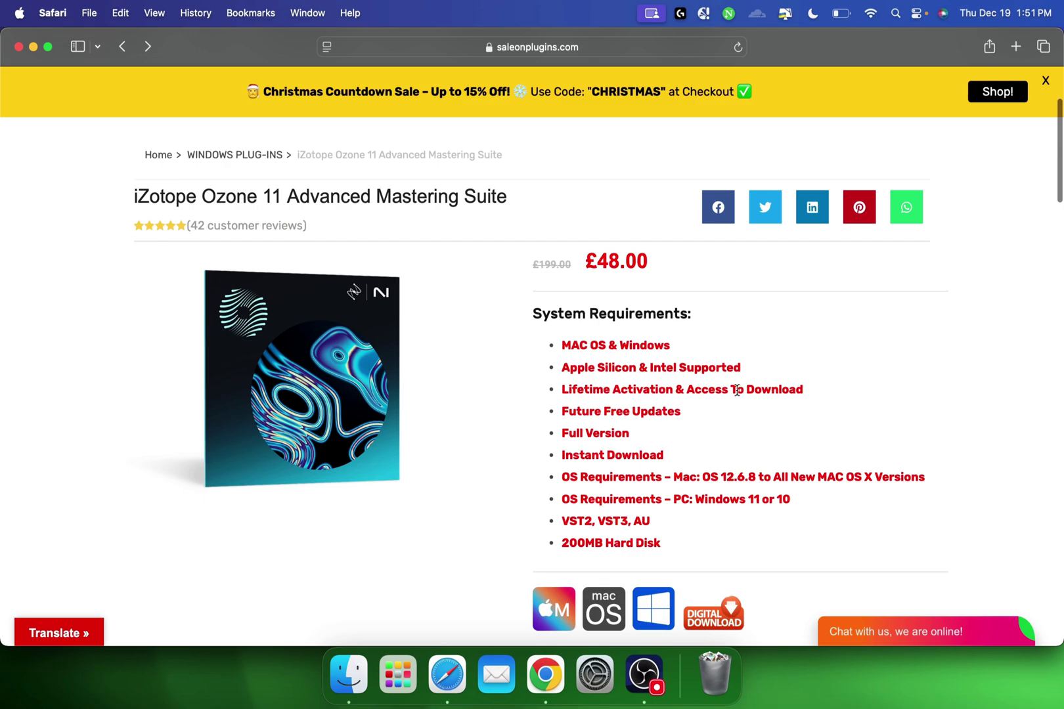
scroll(677, 408, "up", 2)
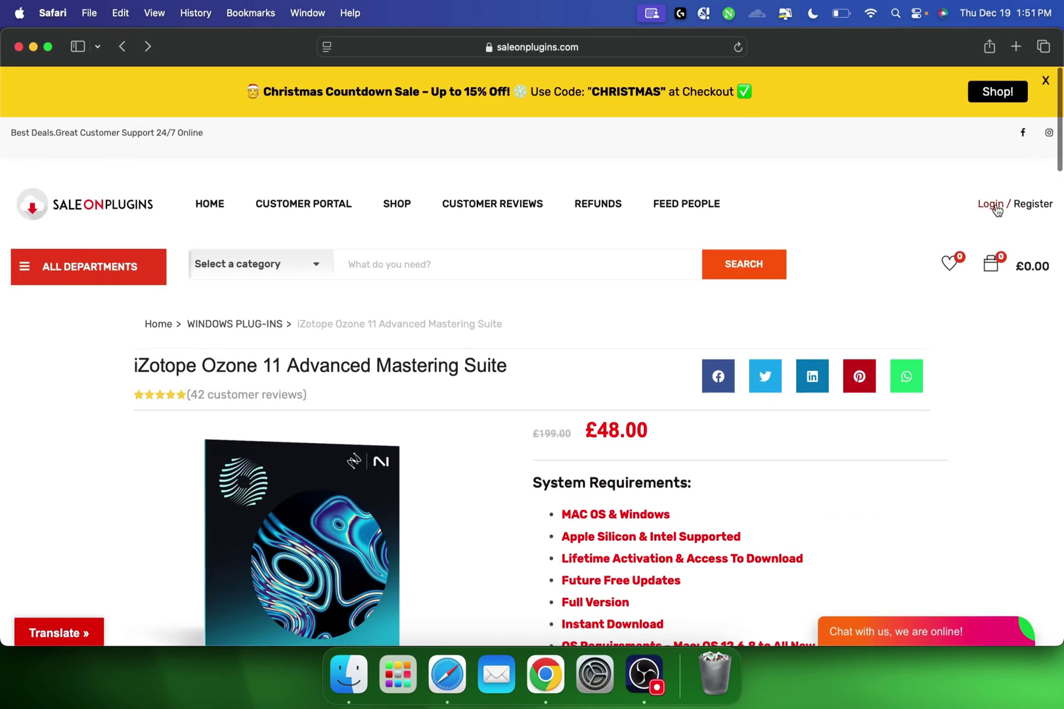
Visit the site's login page, return, and set the operating system option to Windows OS
left_click(990, 205)
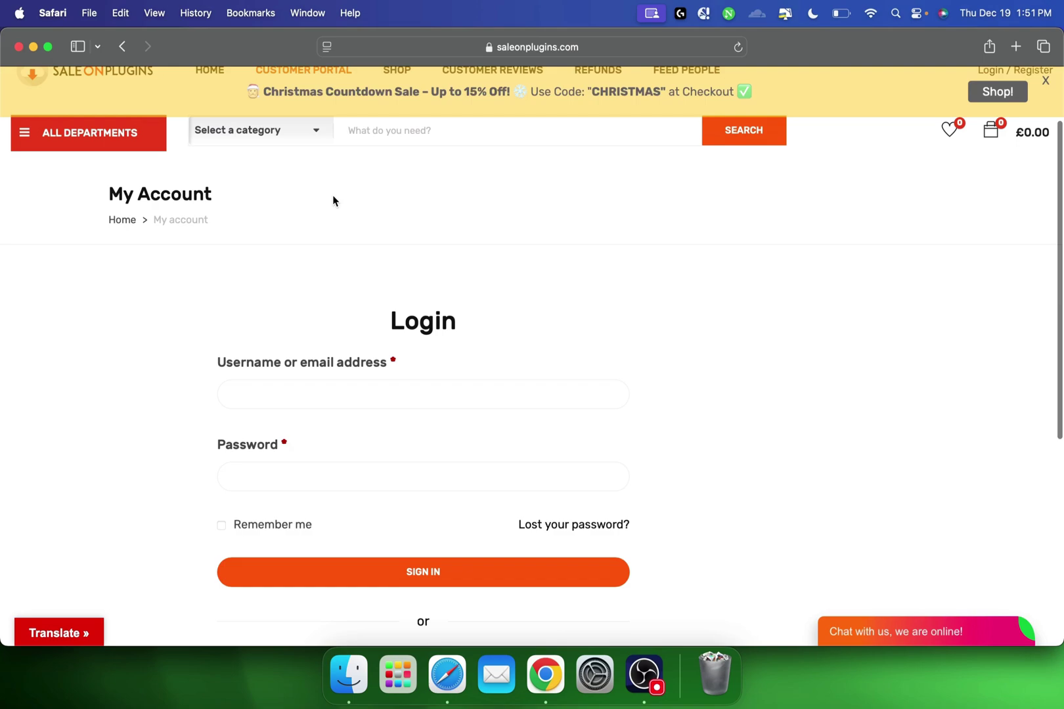
left_click(122, 47)
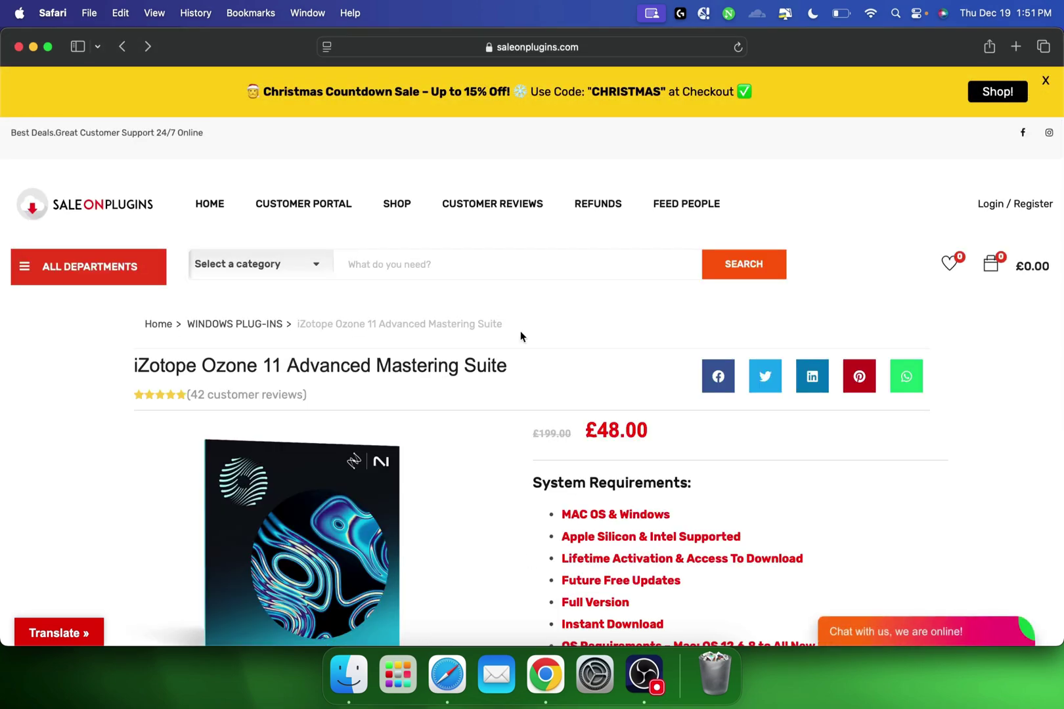
scroll(520, 336, "down", 5)
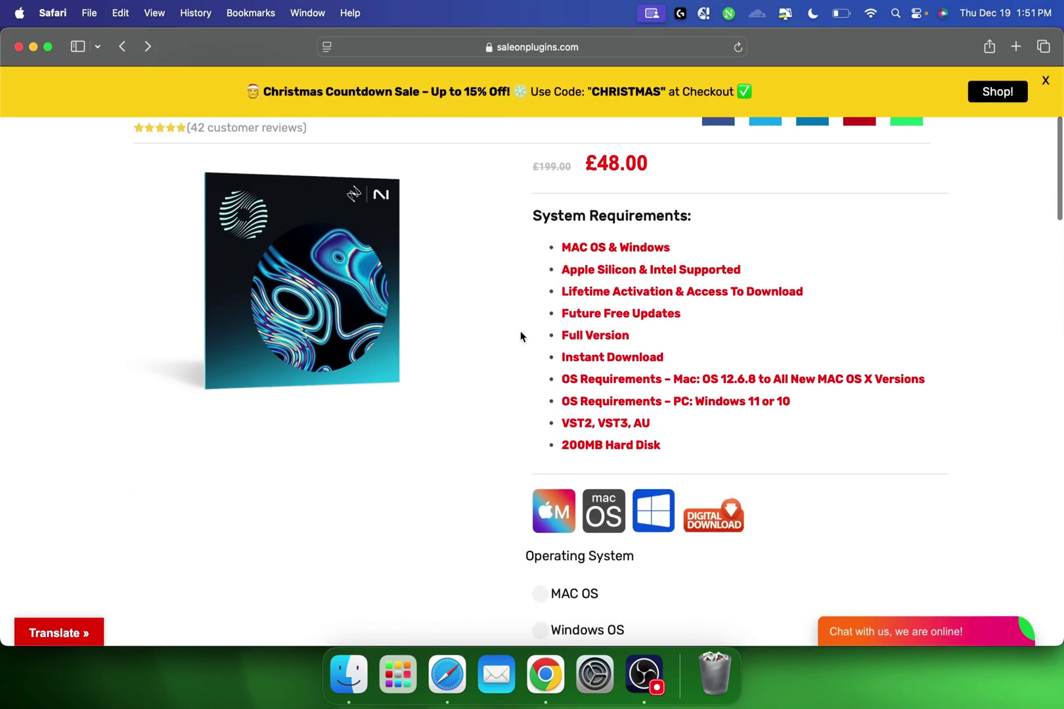
scroll(521, 335, "down", 2)
scroll(540, 389, "down", 2)
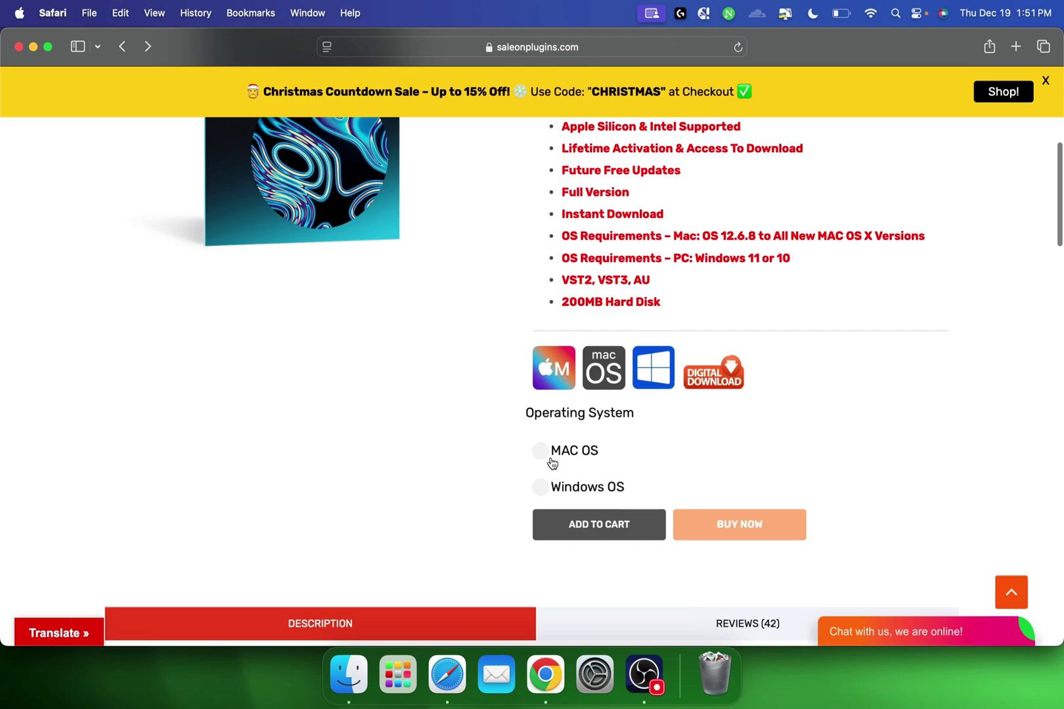
left_click(541, 452)
scroll(551, 429, "down", 2)
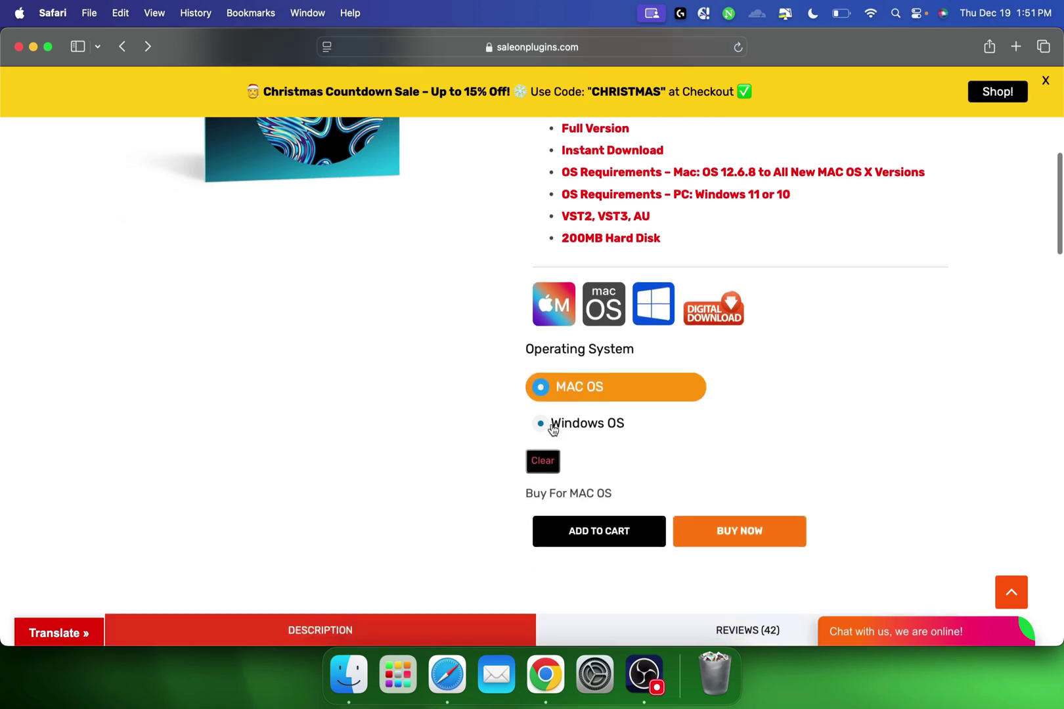
left_click(541, 426)
scroll(613, 409, "up", 3)
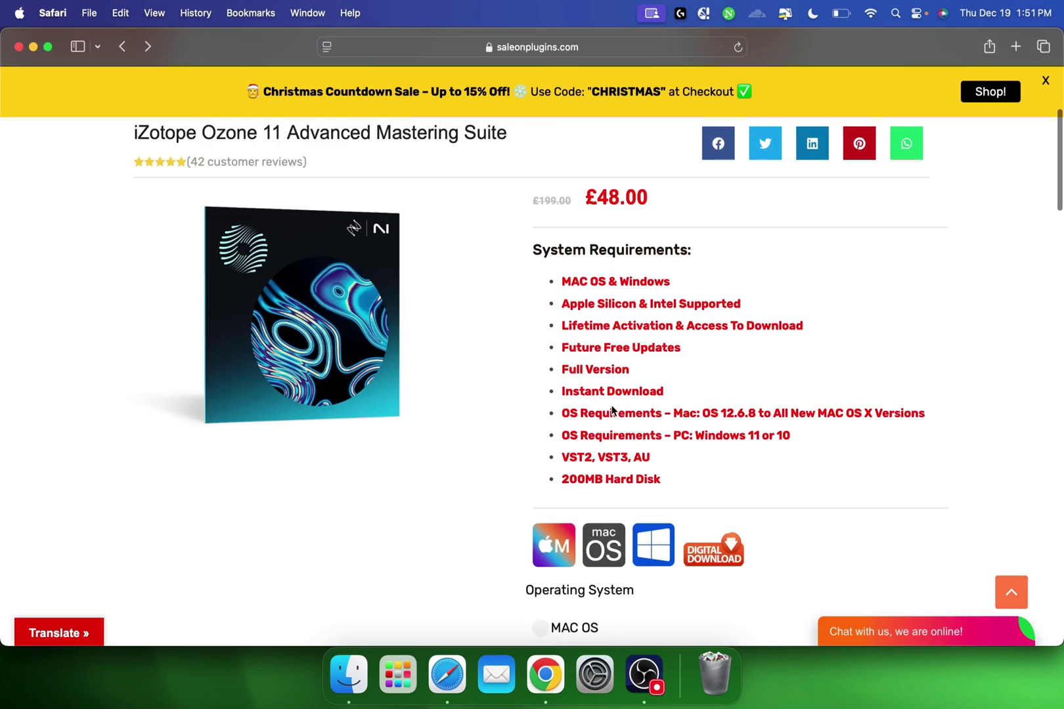
scroll(613, 409, "up", 3)
scroll(487, 285, "up", 1)
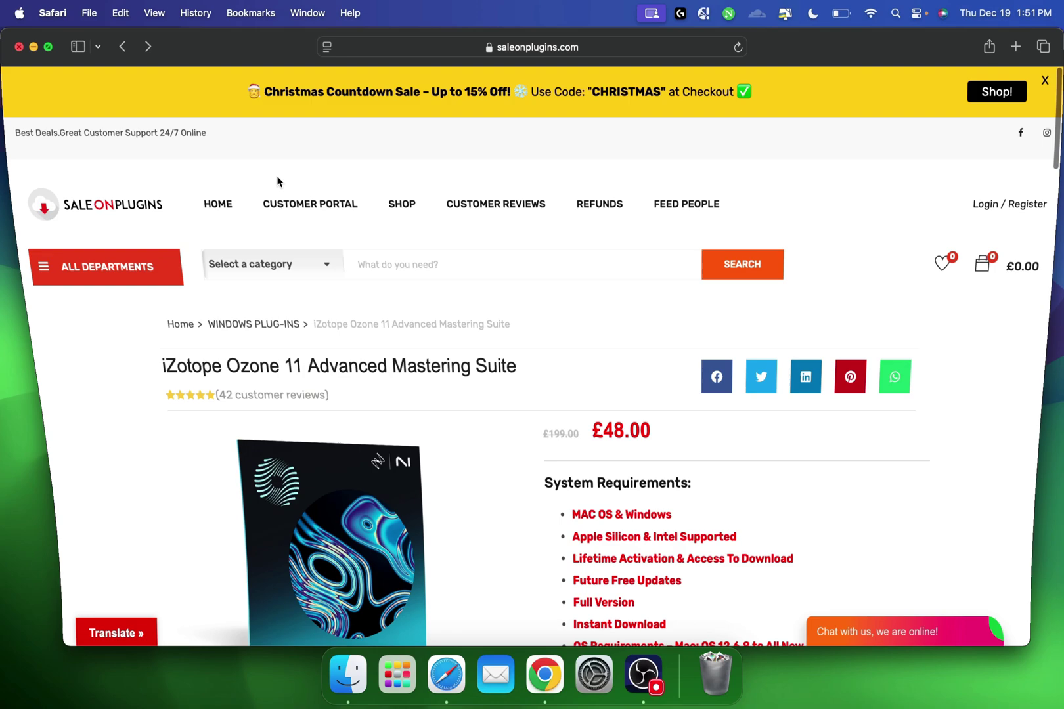
Minimise Safari and reopen the Ozone 11 Advanced volume window
key("super+m")
left_click(335, 130)
left_click(499, 239)
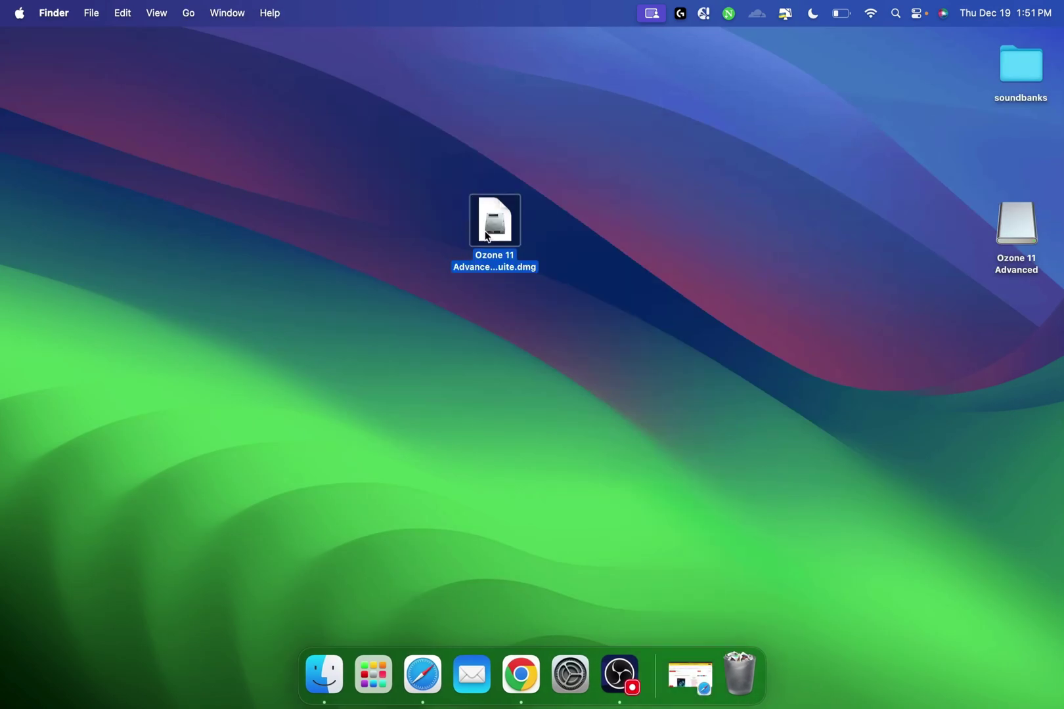
double_click(486, 236)
left_click_drag(627, 215, 371, 214)
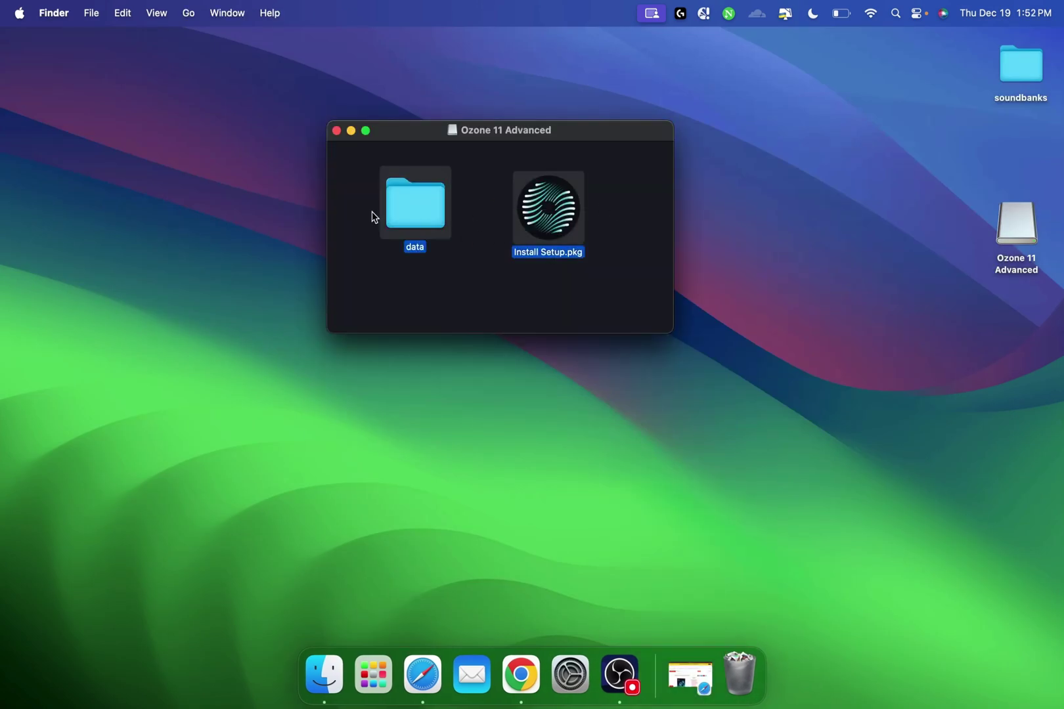
left_click(524, 298)
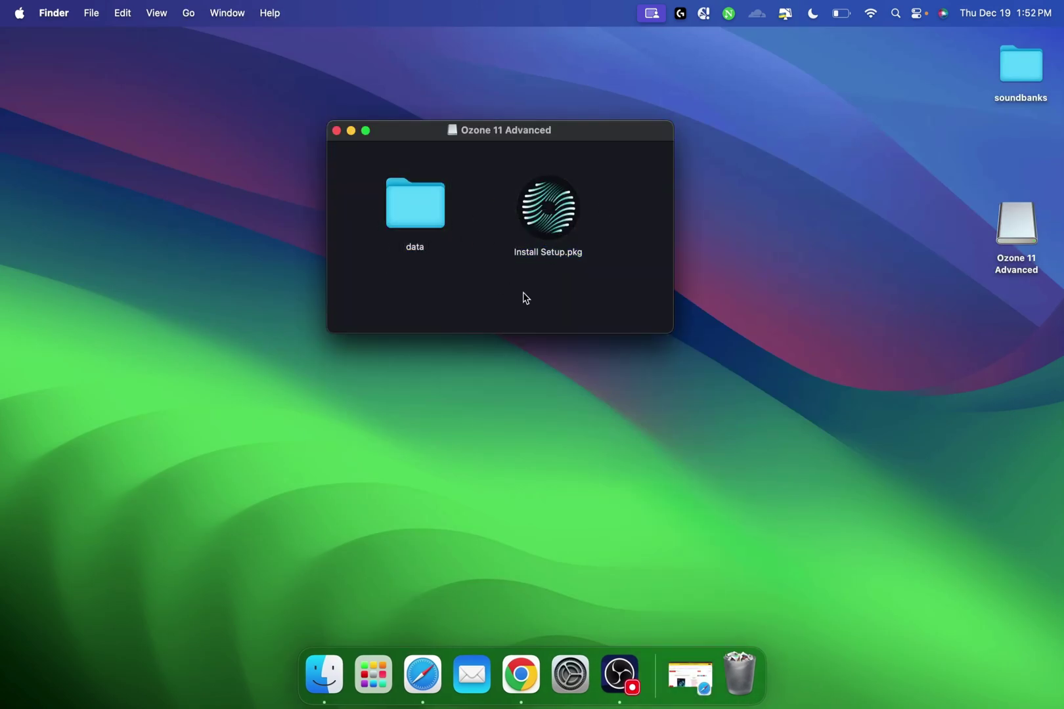
Run a standard Install Setup.pkg installation with the admin password, then launch Ableton Live 12 Suite
double_click(551, 210)
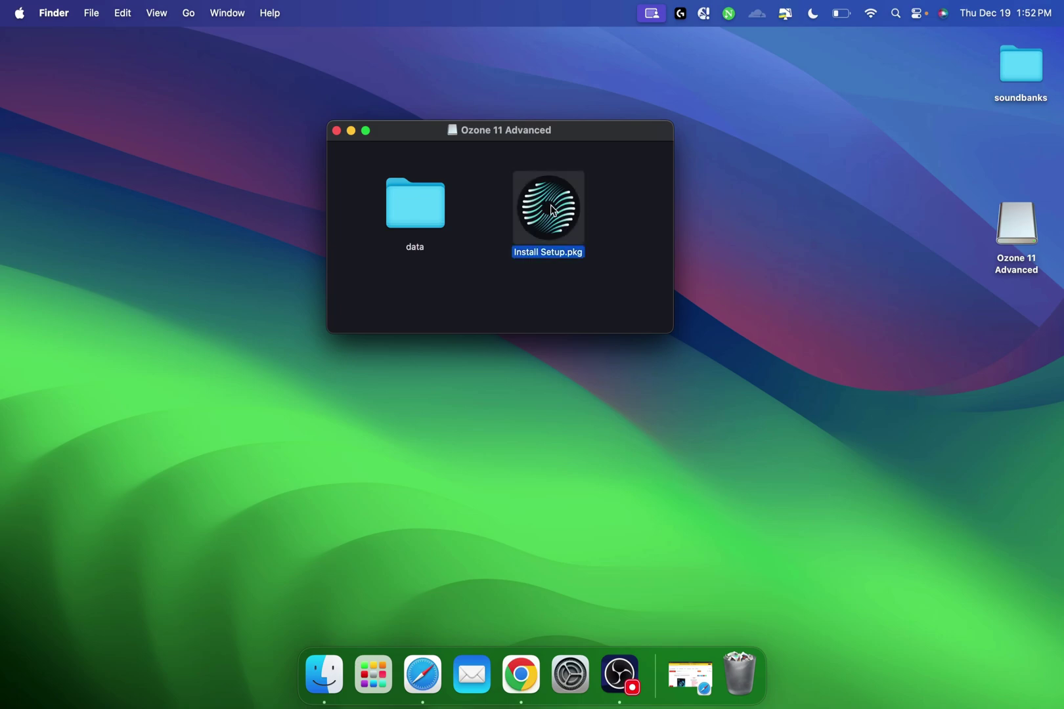
left_click(721, 457)
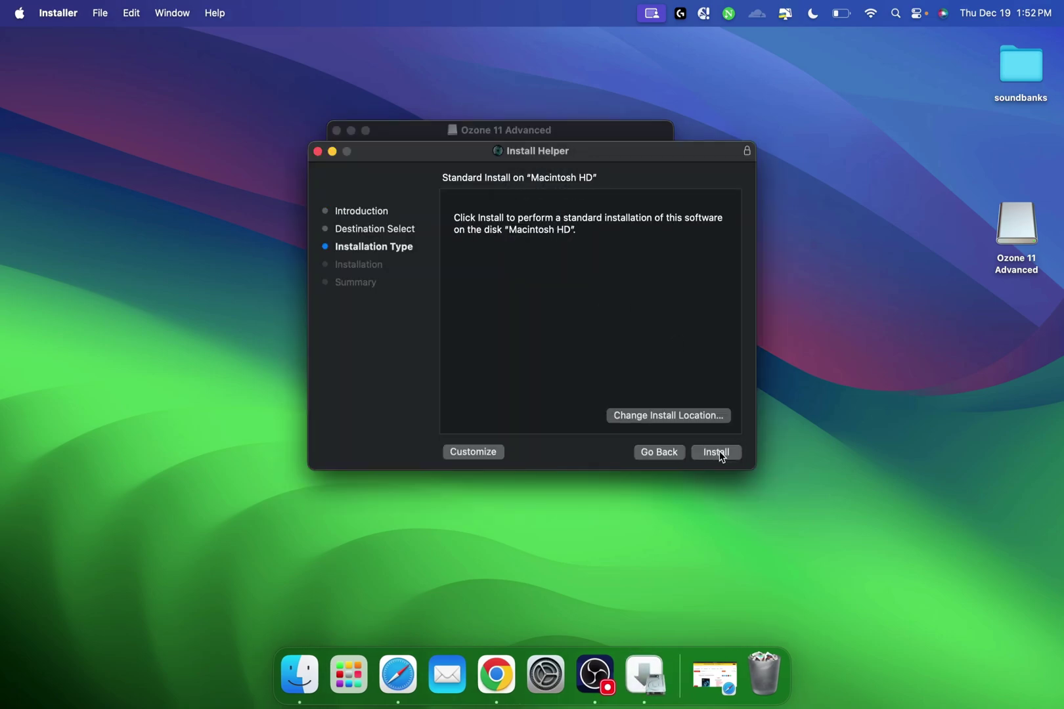
type("****")
key("Return")
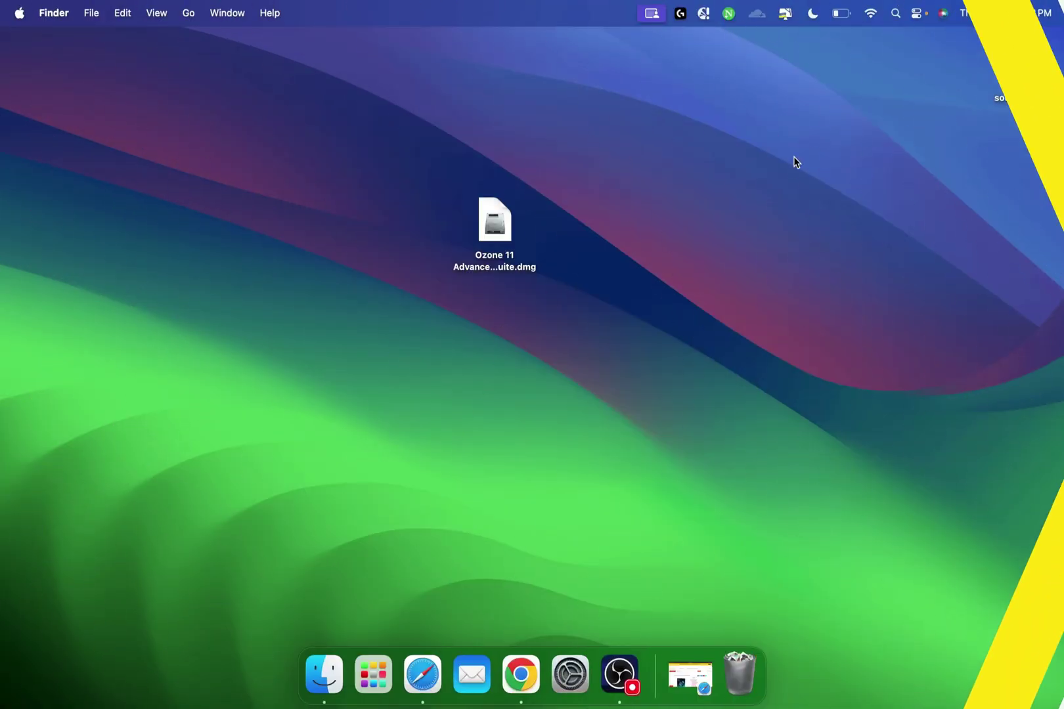
left_click(895, 13)
type("able")
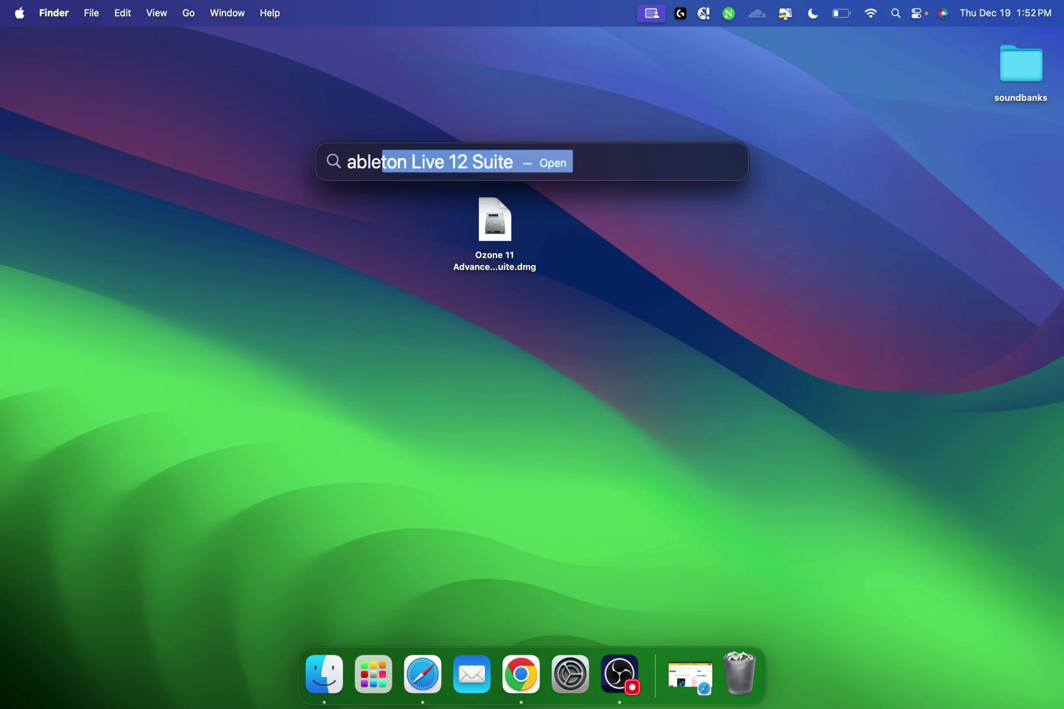
key("Return")
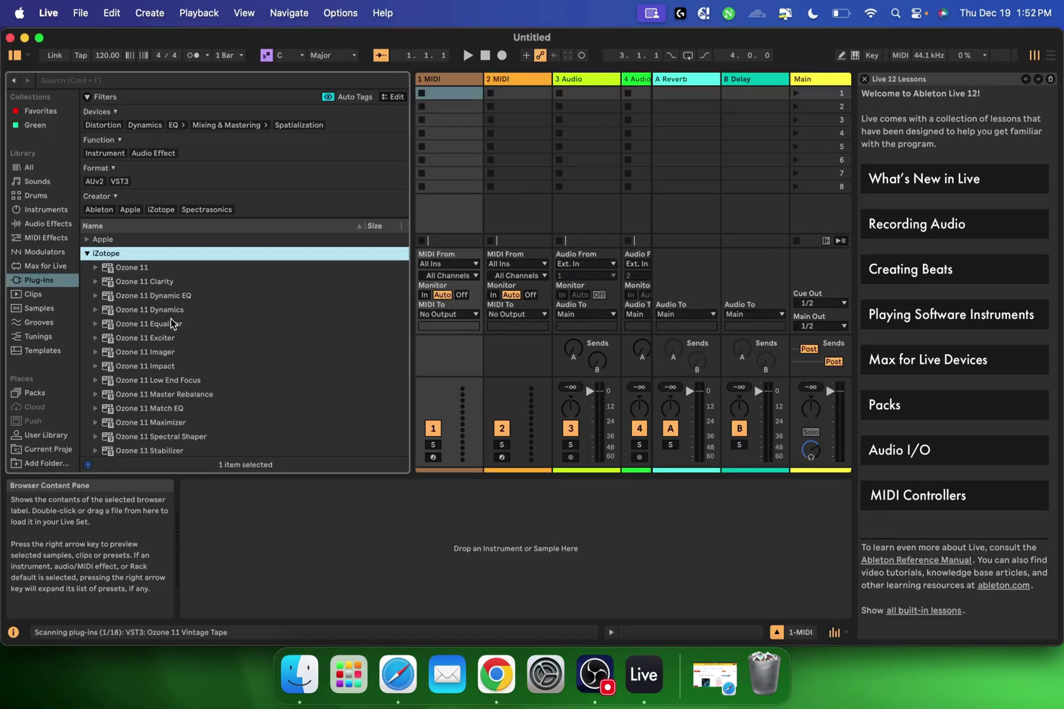
Add Ozone 11 and Ozone 11 Equalizer to the 1-MIDI track, closing their windows
left_click(128, 268)
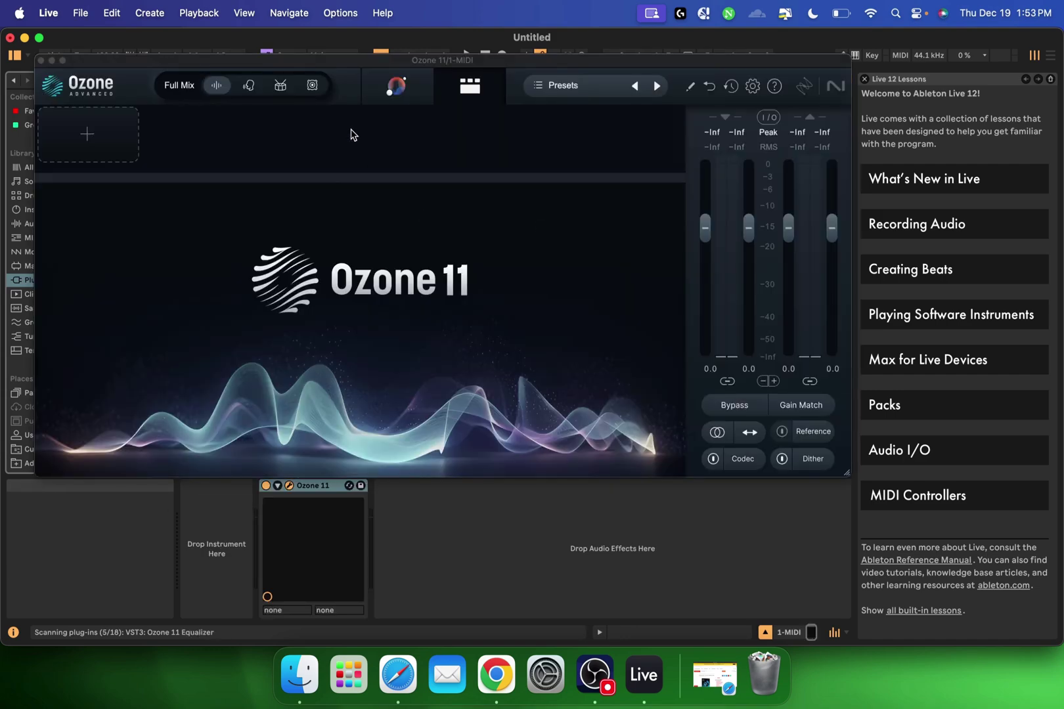
left_click(387, 93)
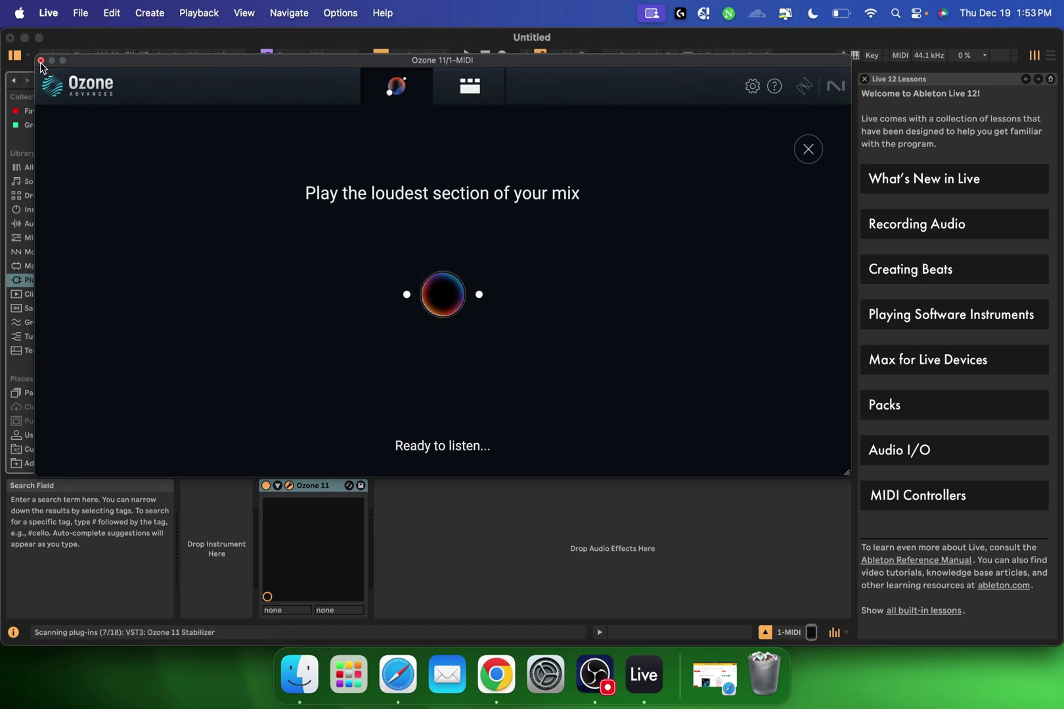
left_click(39, 61)
double_click(154, 324)
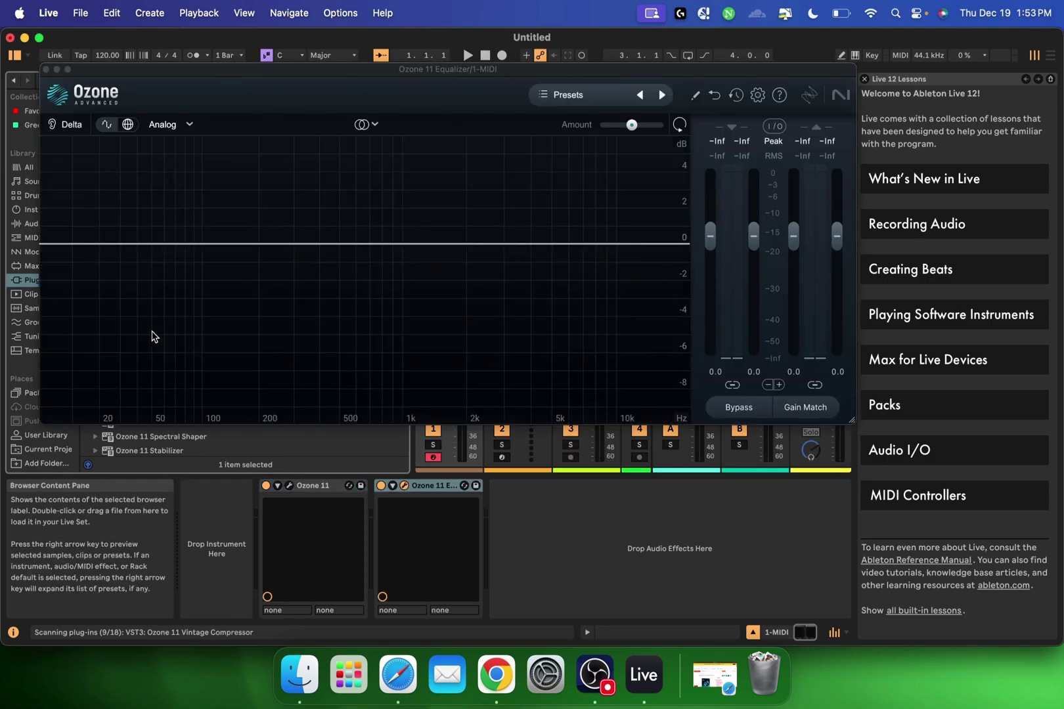
key("super+alt+p")
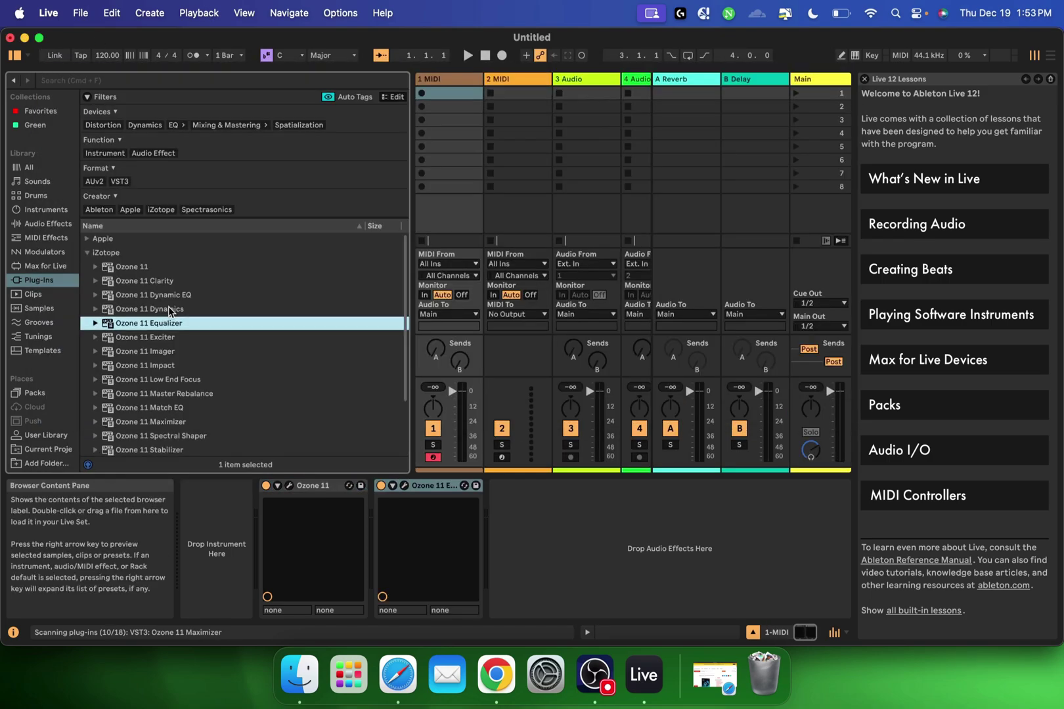
Add Ozone 11 Low End Focus and Ozone 11 Vintage EQ to the track
left_click(158, 307)
double_click(147, 312)
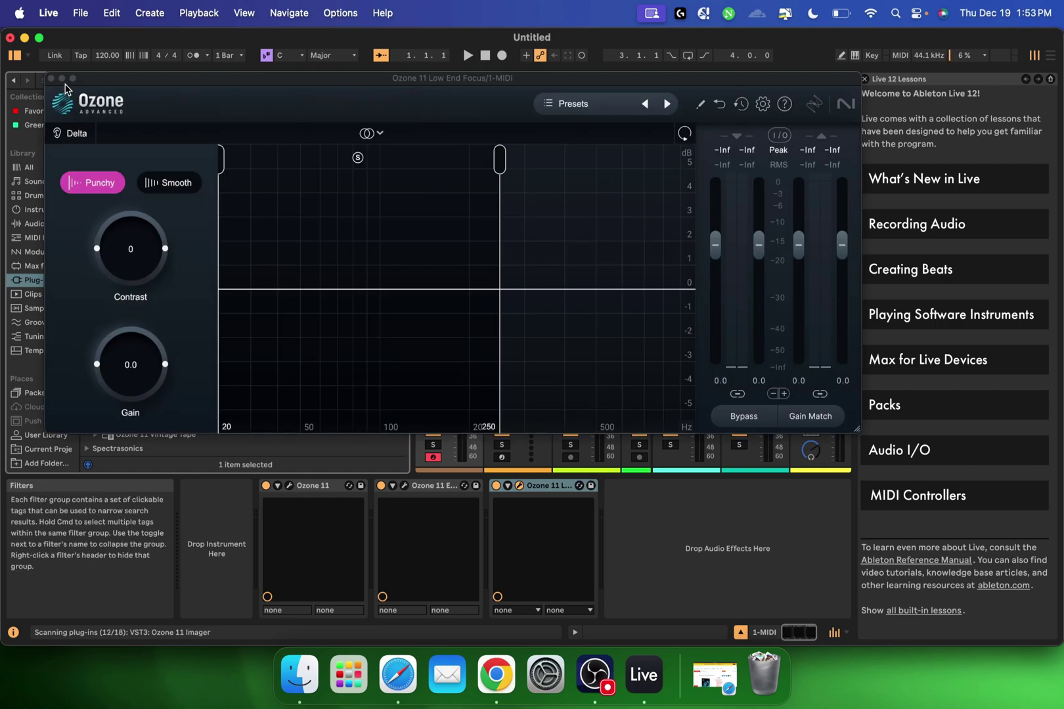
left_click(52, 79)
double_click(159, 405)
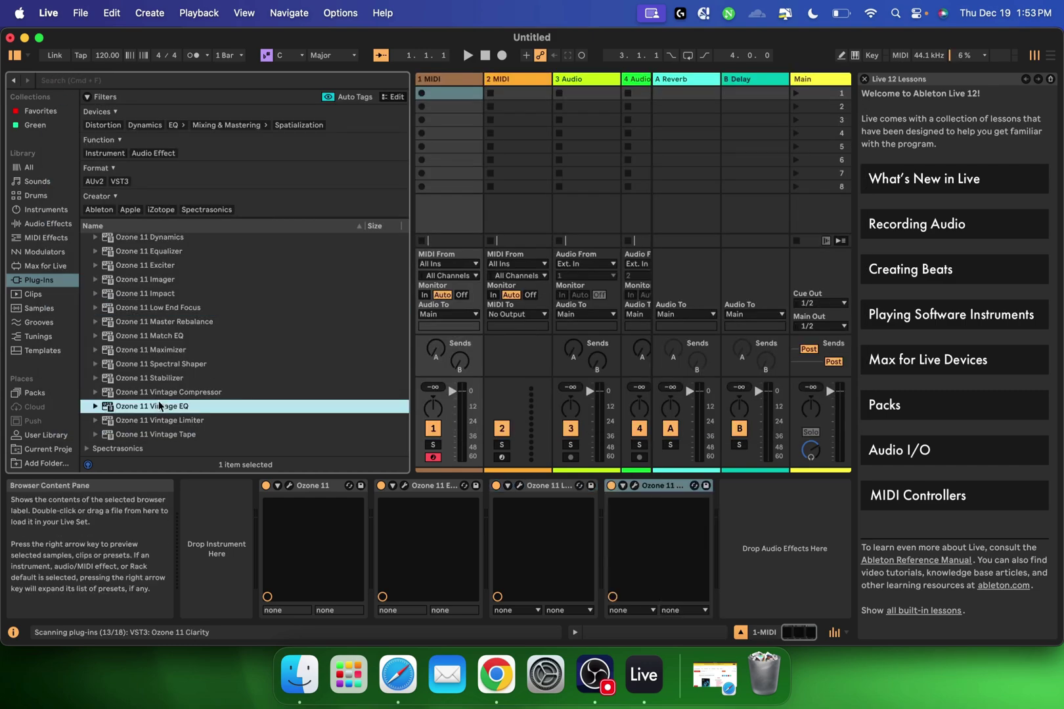